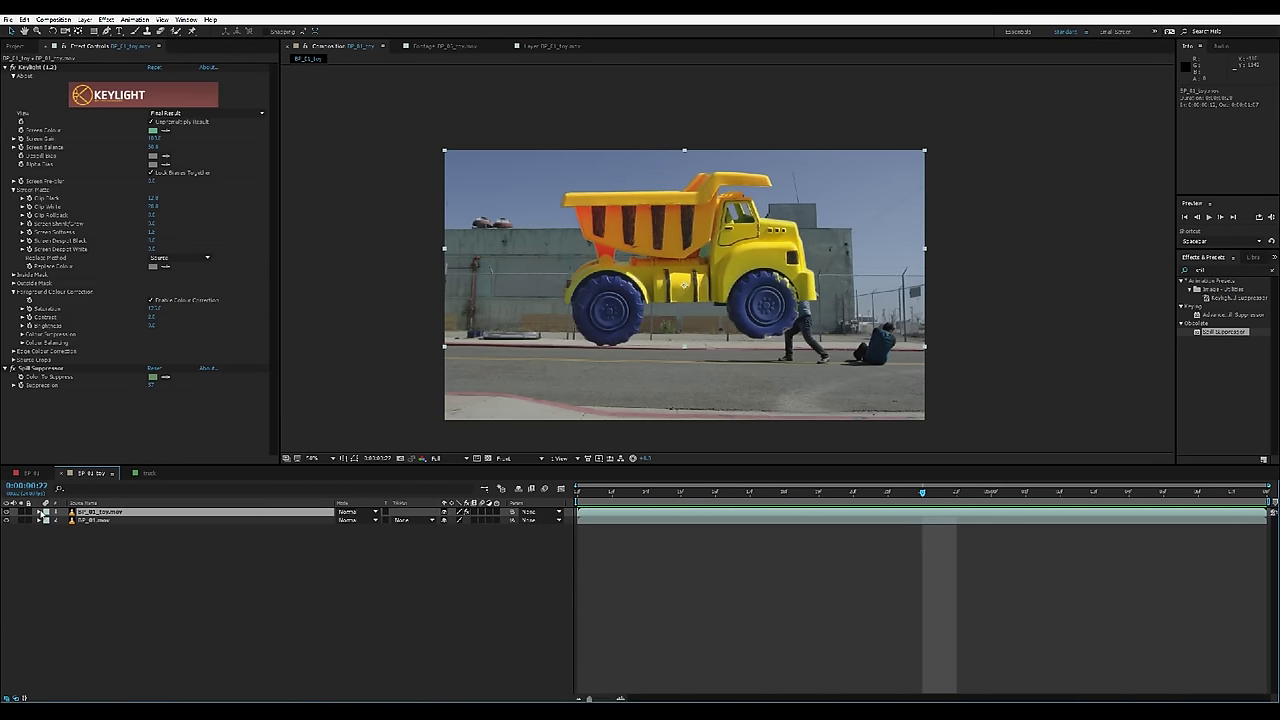
Keyframe the toy truck layer's Position at 0:00:00:12 and lower the truck so its wheels meet the road.
left_click(39, 512)
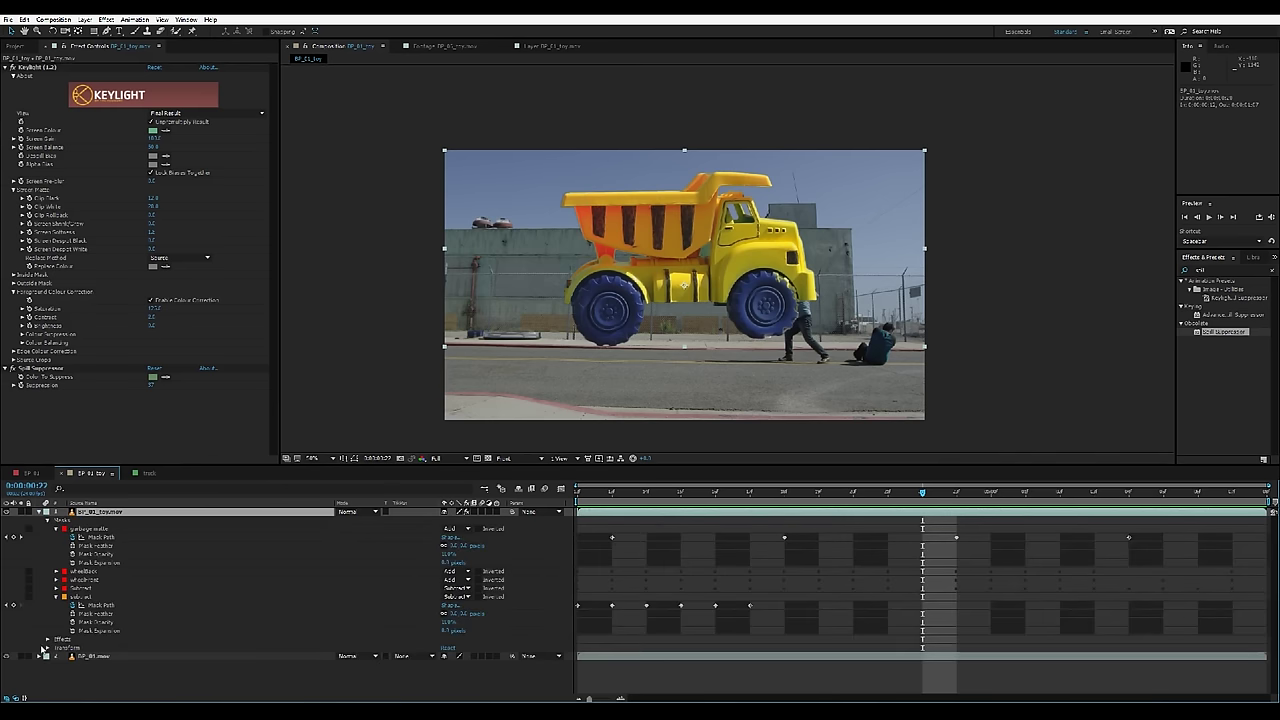
left_click(47, 648)
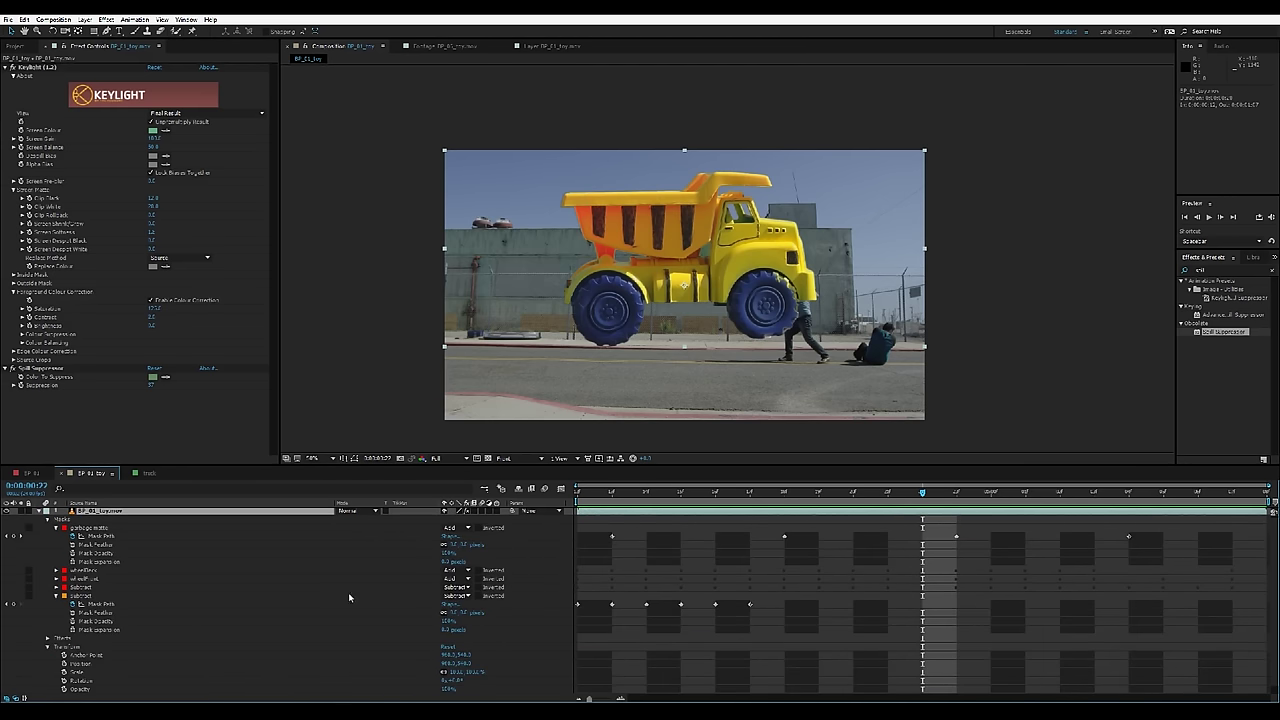
left_click(597, 494)
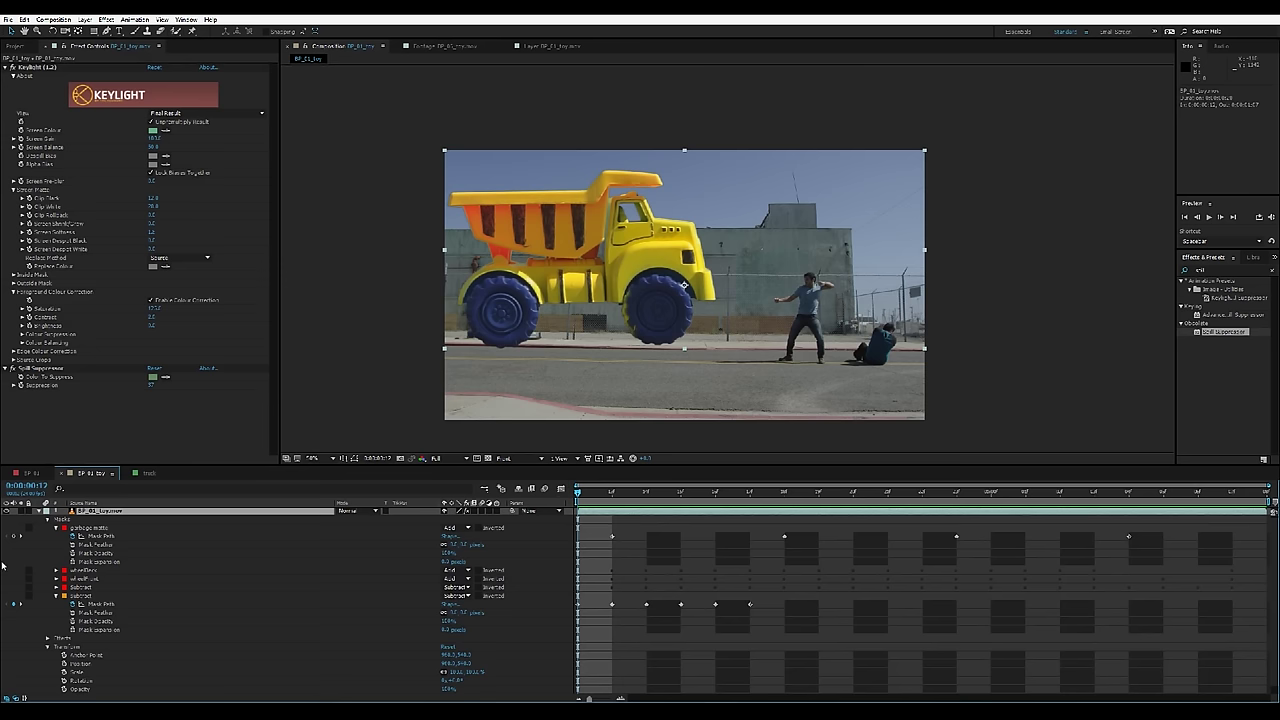
left_click(67, 663)
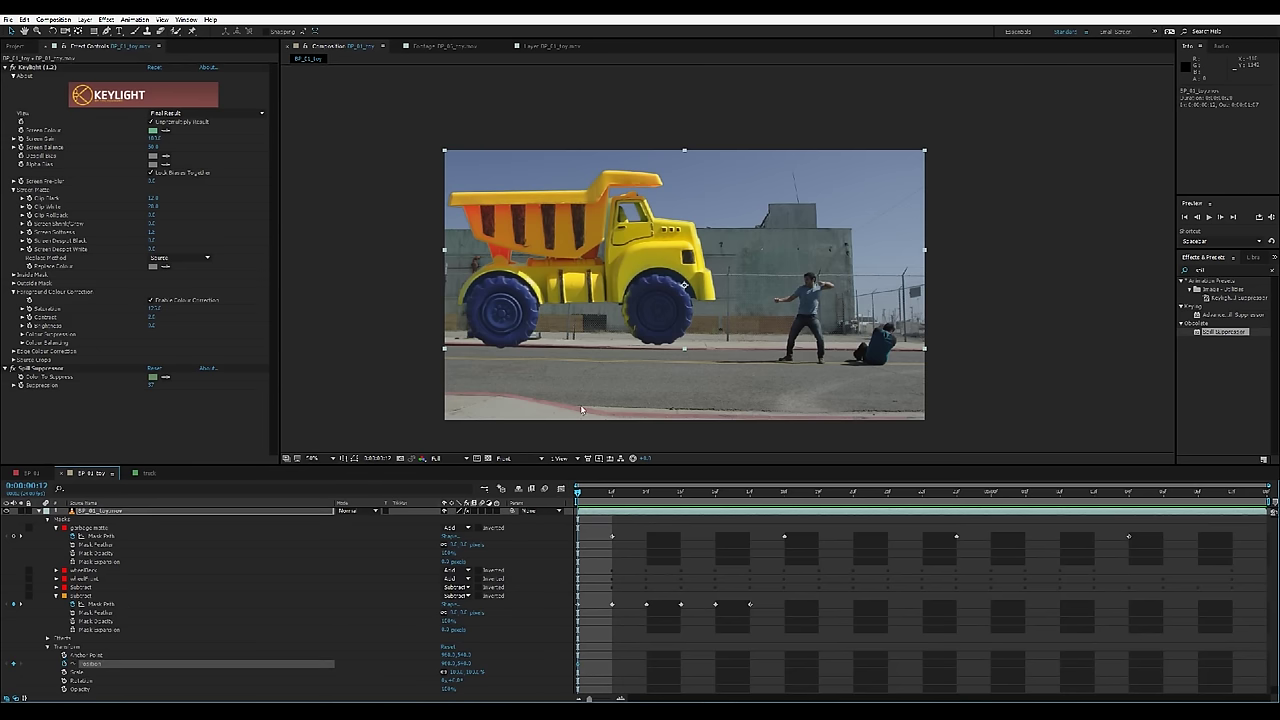
left_click_drag(601, 284, 601, 318)
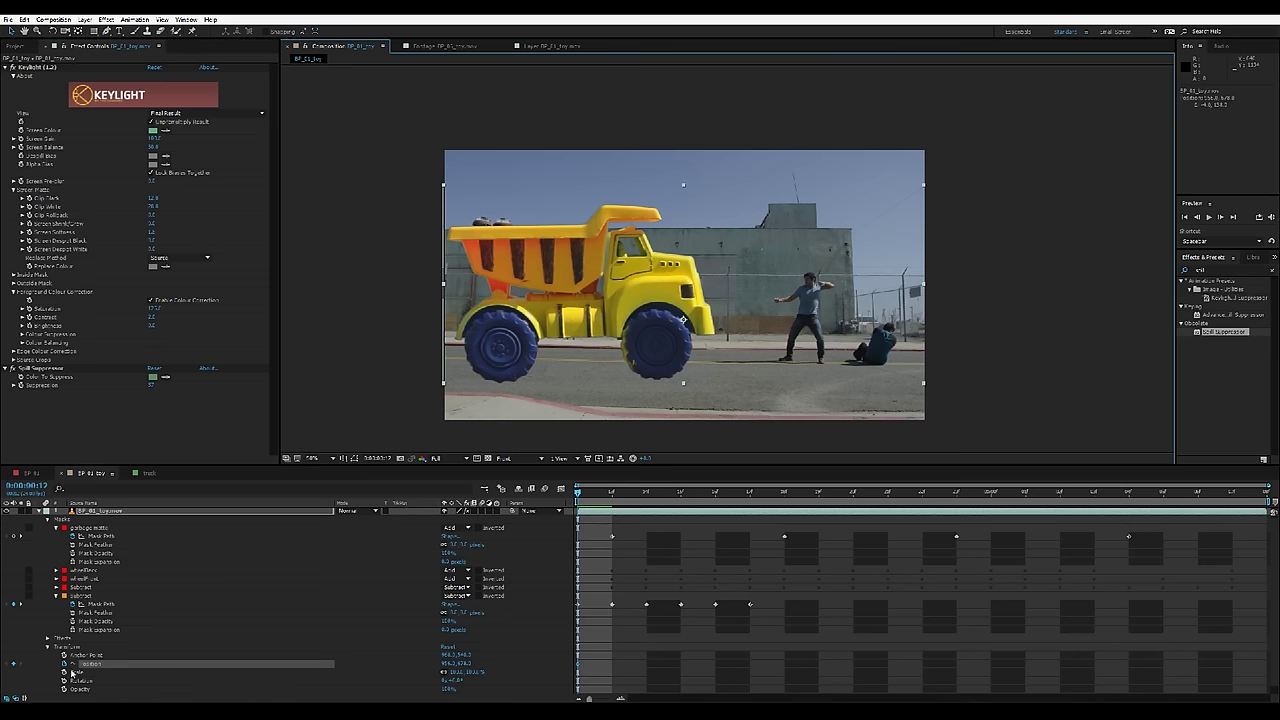
Scale the toy truck layer up to about 125%, nudge it slightly upward, and check the movement.
left_click_drag(456, 672, 486, 672)
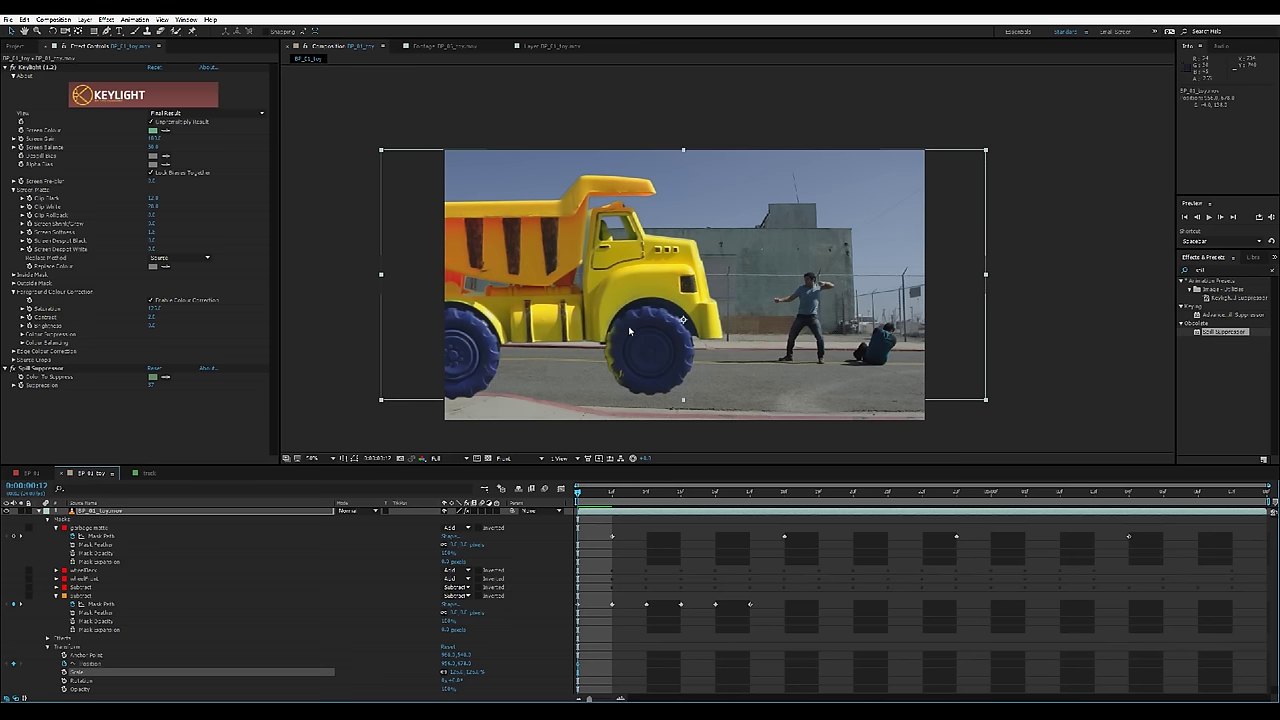
left_click_drag(635, 316, 638, 307)
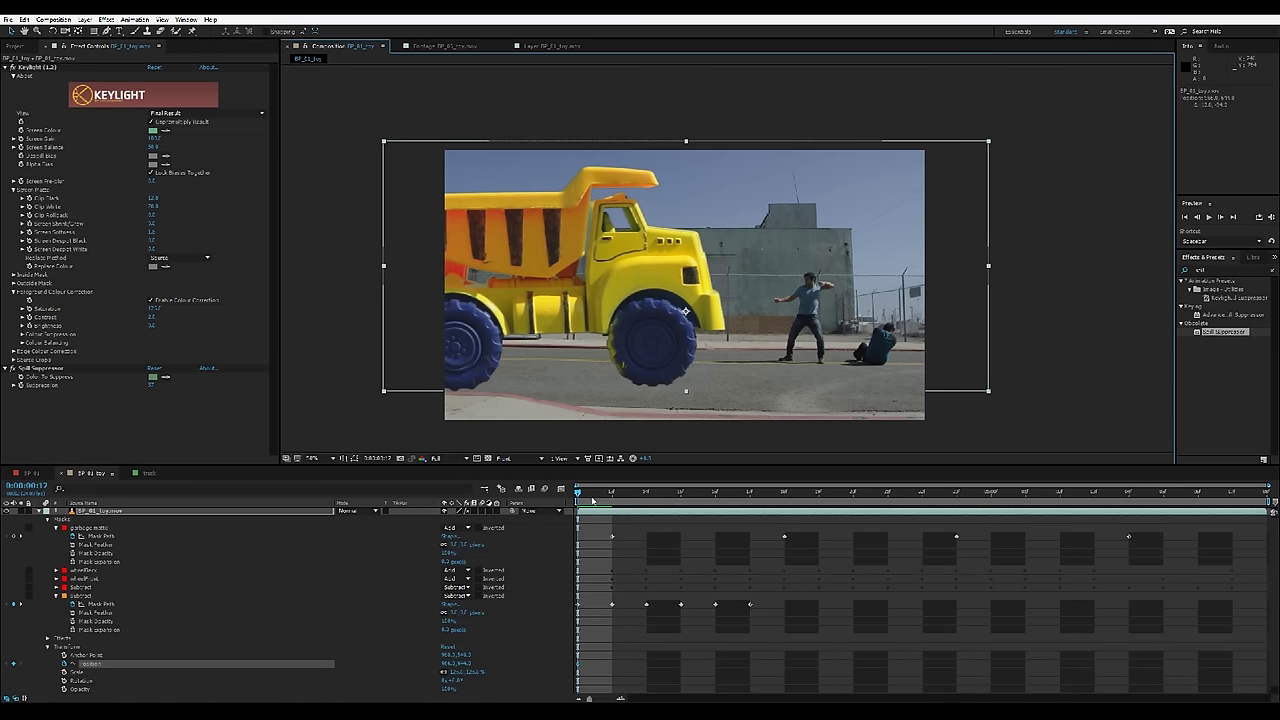
left_click_drag(582, 494, 767, 521)
key("space")
Shift the truck farther left so its rear sits outside the frame at the start, and preview the shot.
left_click_drag(685, 293, 618, 313)
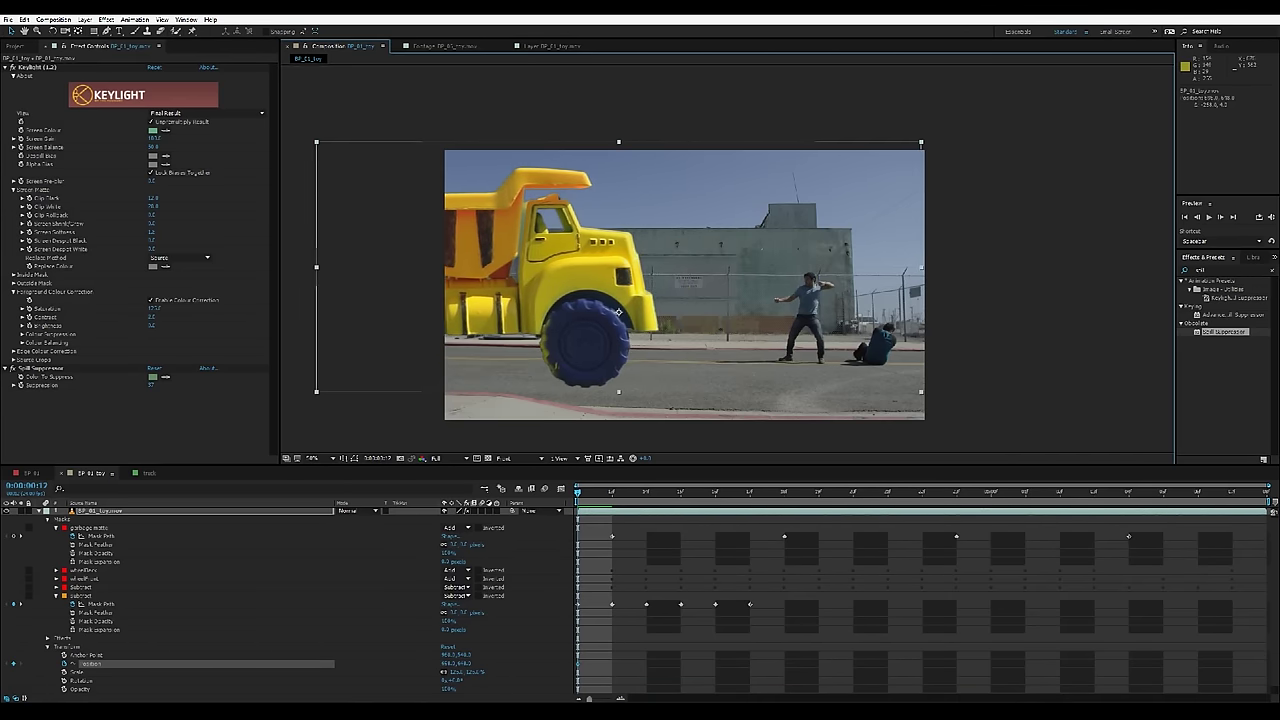
left_click_drag(598, 499, 909, 520)
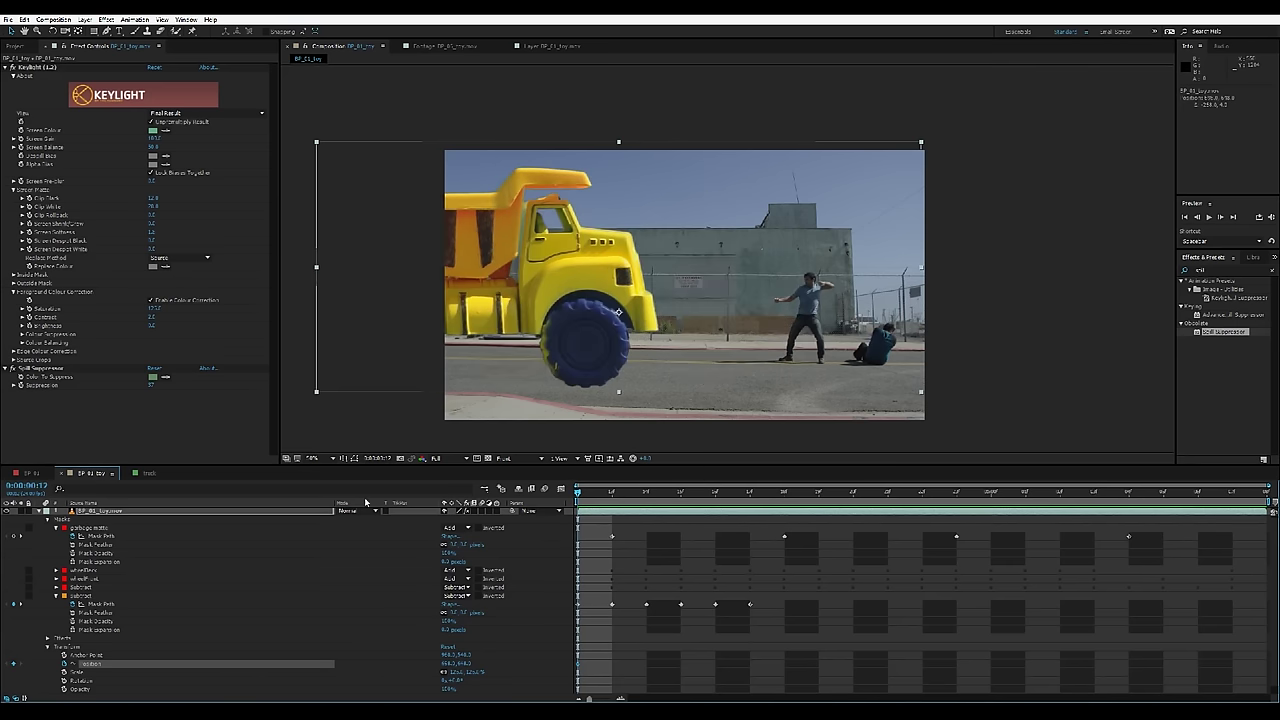
key("space")
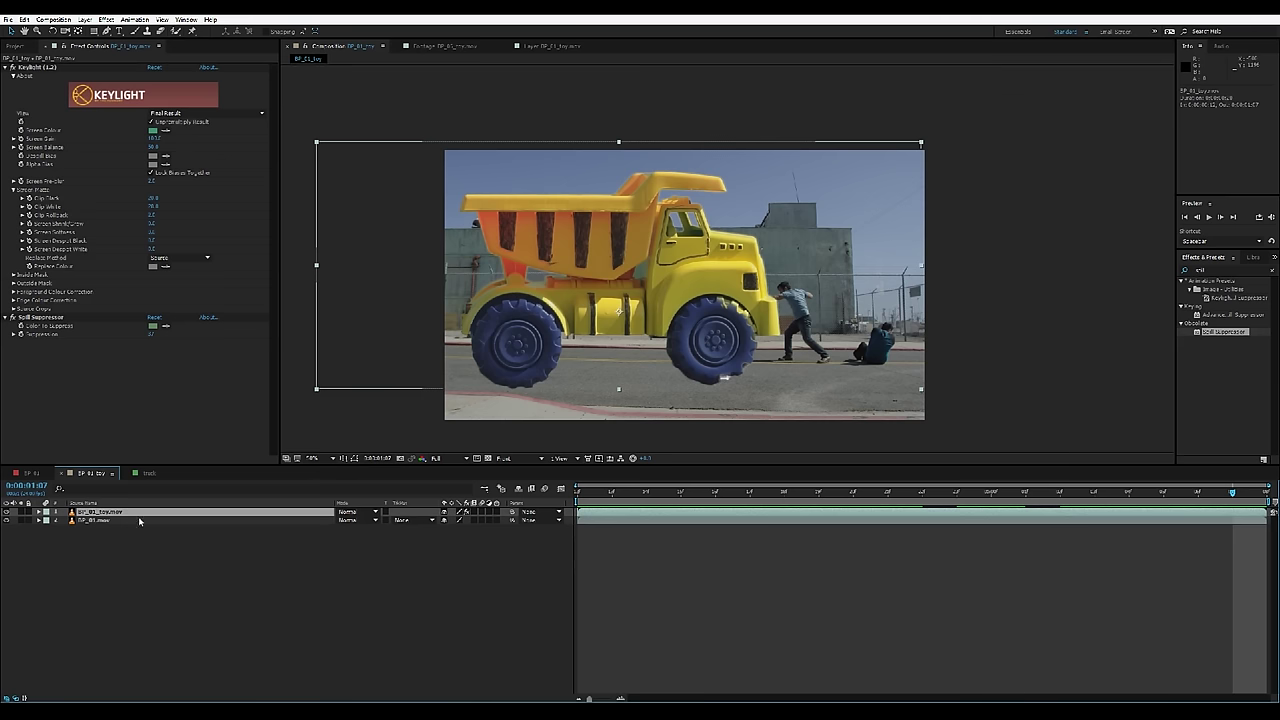
Set the mode of all five masks on the toy truck layer to None.
left_click(37, 512)
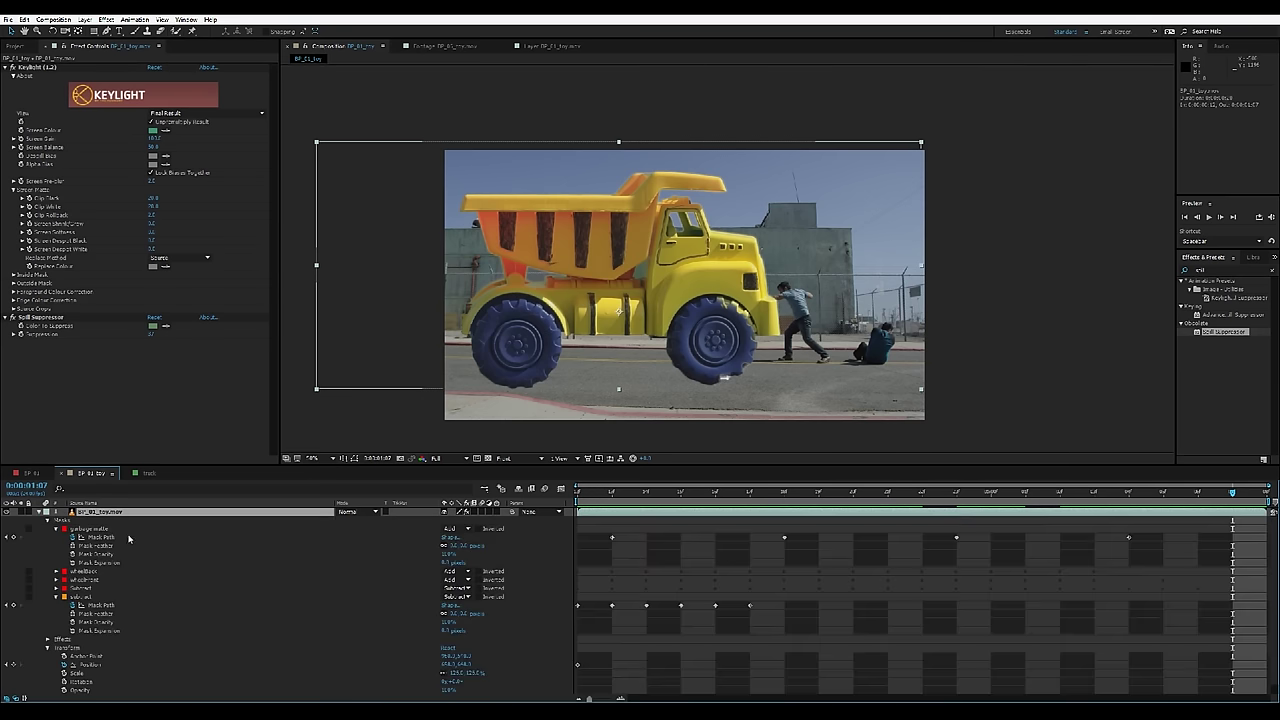
left_click(57, 529)
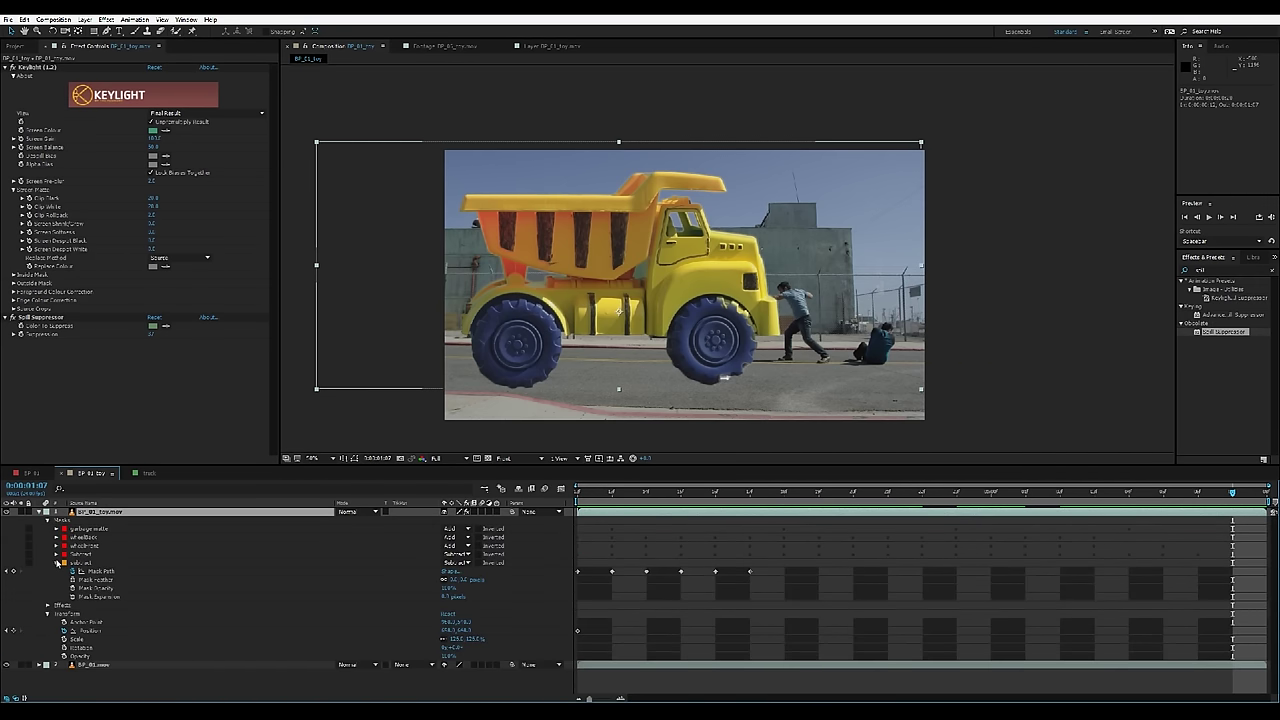
left_click(57, 564)
left_click(92, 529)
left_click(92, 562, "shift")
left_click(108, 563, "shift")
left_click(467, 529)
left_click(462, 534)
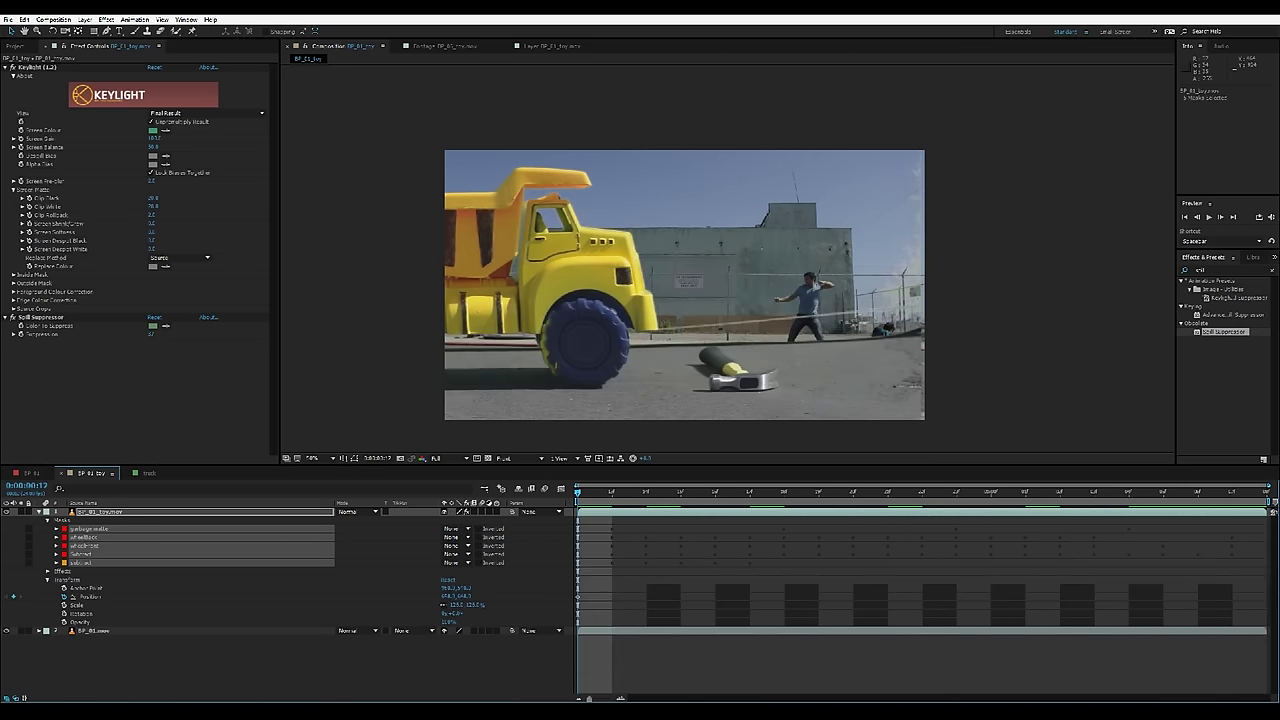
Draw a closed Pen tool mask around the truck's ground shadow on the toy layer and check it without outlines.
left_click(165, 512)
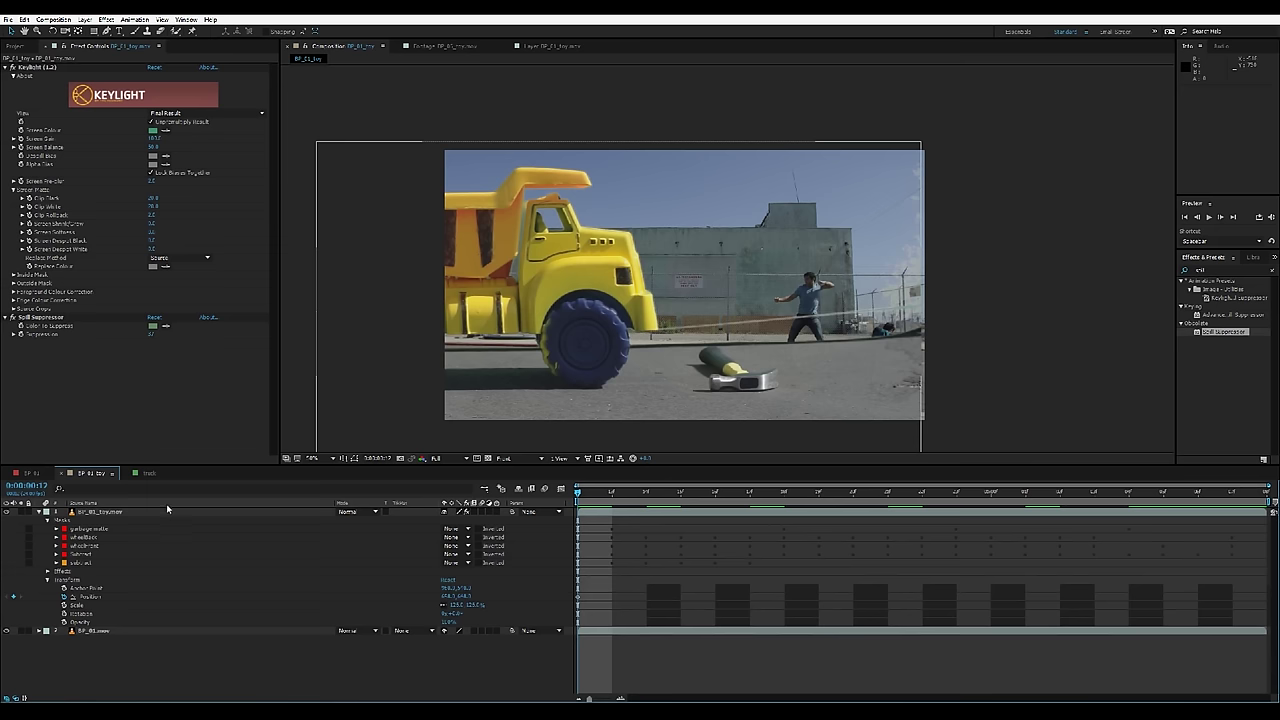
left_click(107, 33)
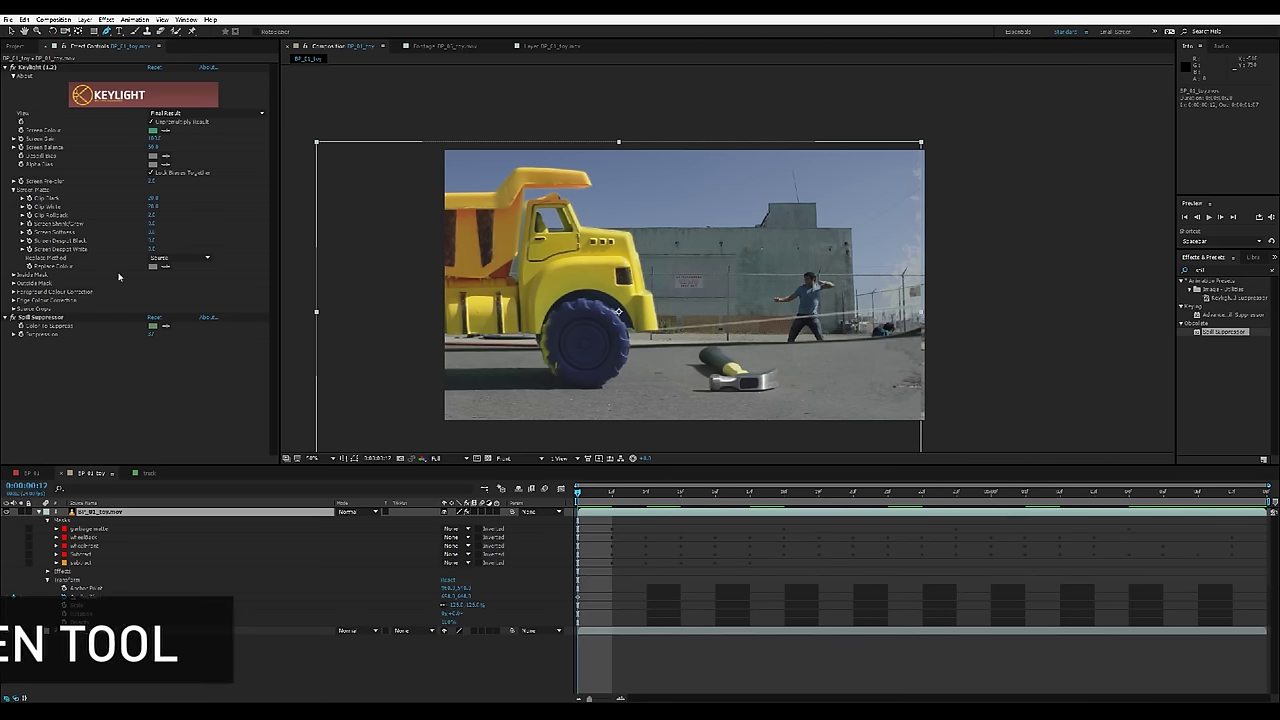
left_click(424, 361)
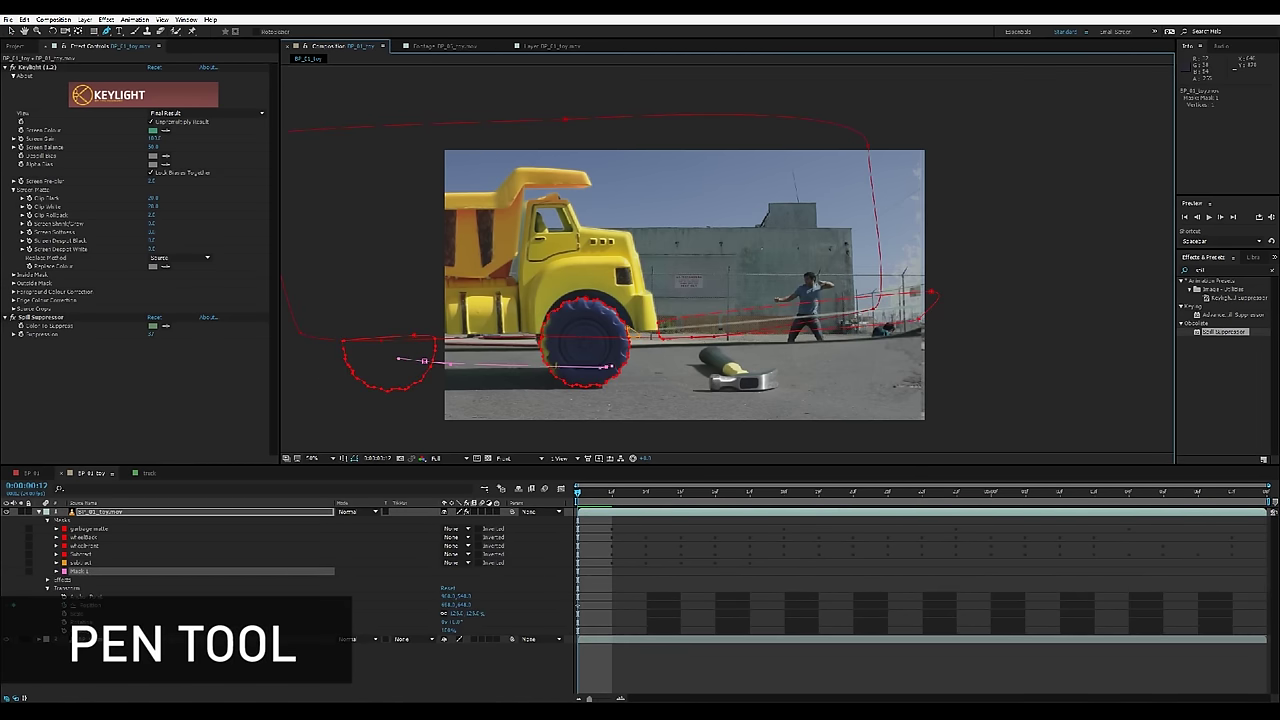
left_click_drag(611, 389, 607, 393)
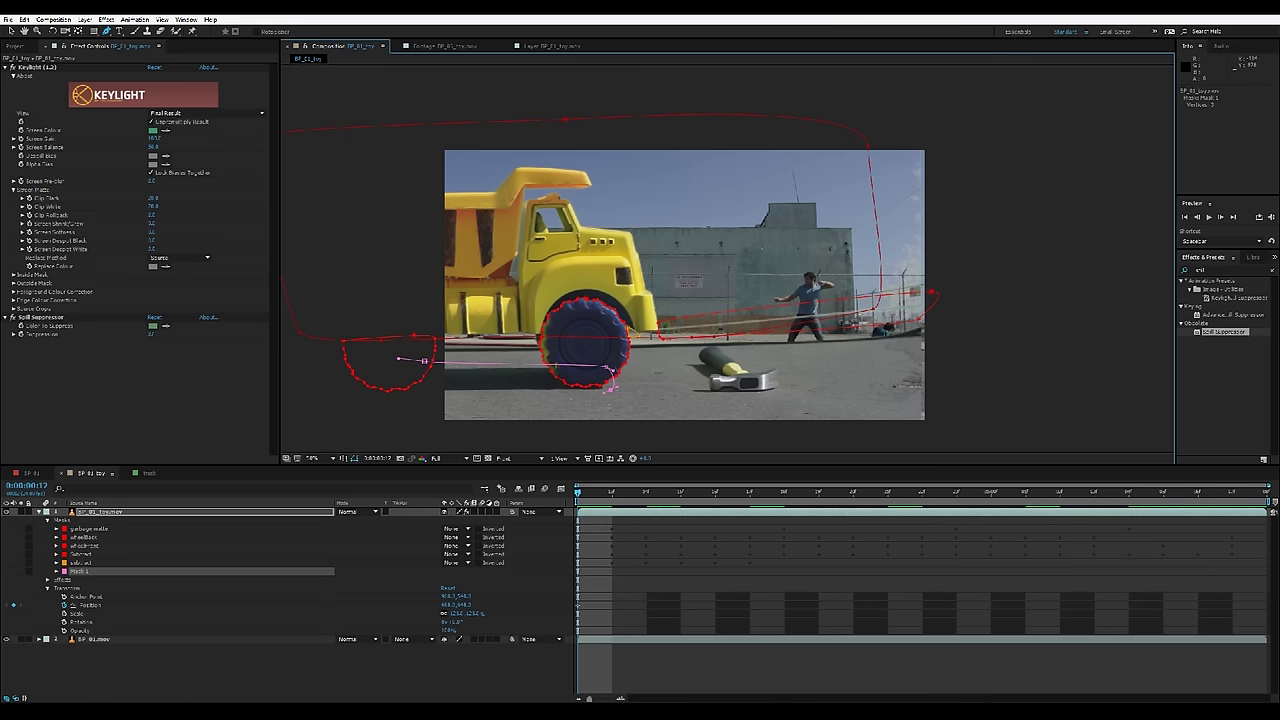
left_click(424, 361)
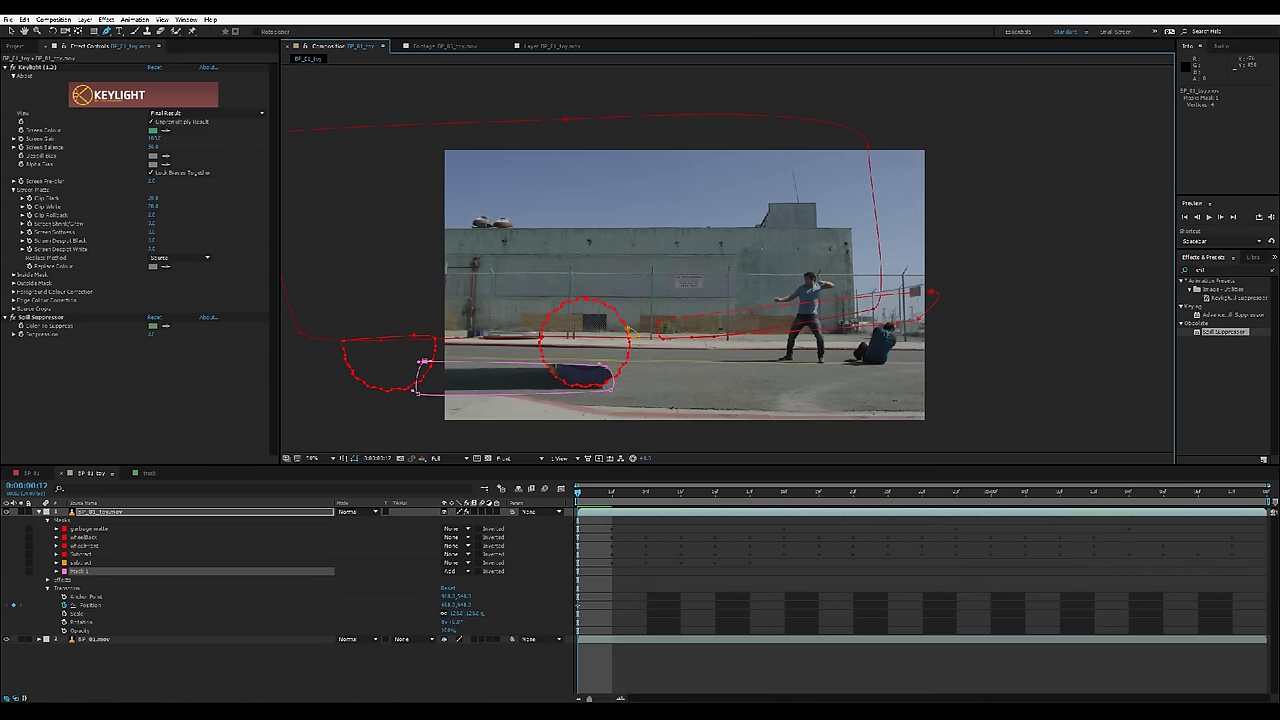
key("ctrl+z")
left_click(425, 362)
left_click(356, 458)
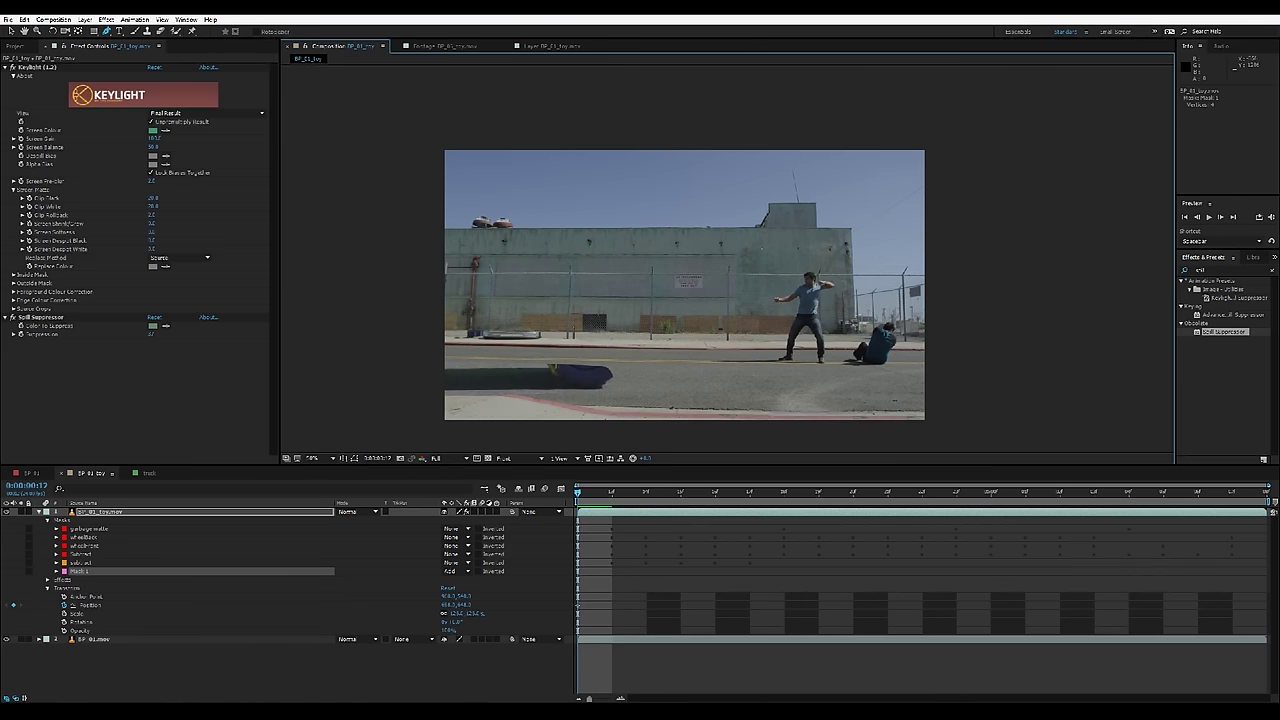
left_click(356, 458)
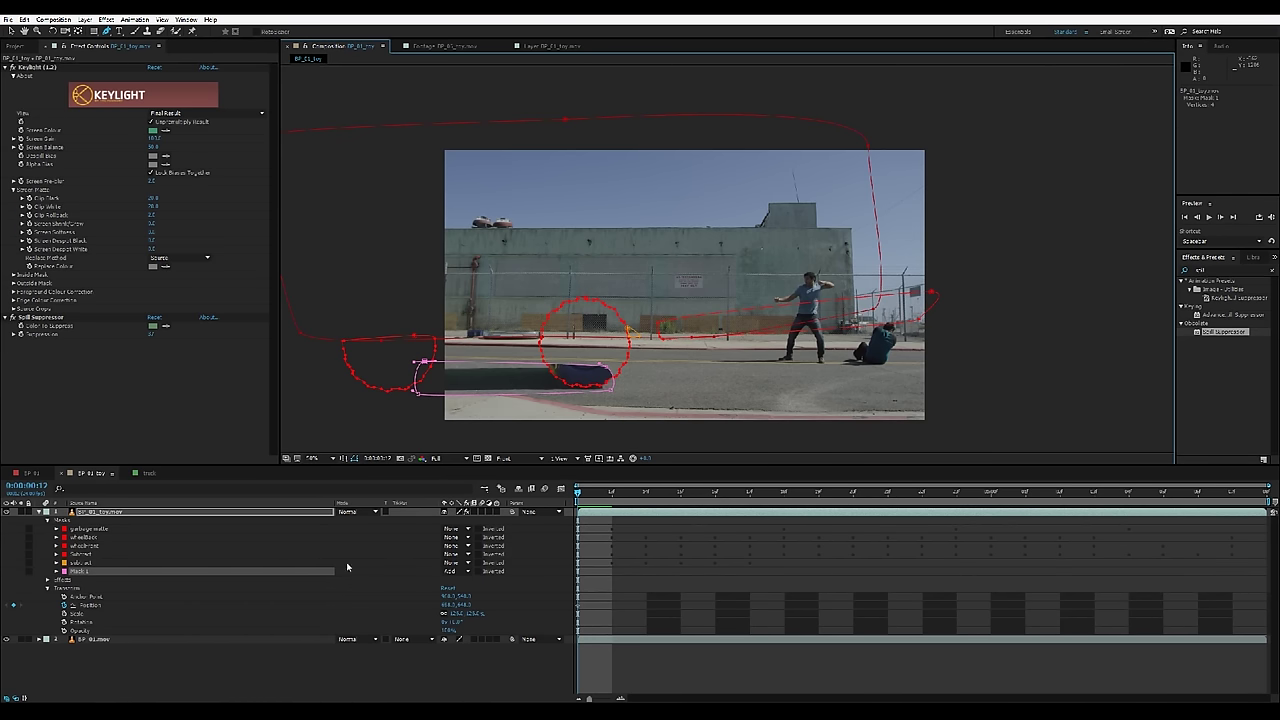
Rename the new mask as shadow and set its mode to None.
left_click(139, 563)
left_click(121, 570)
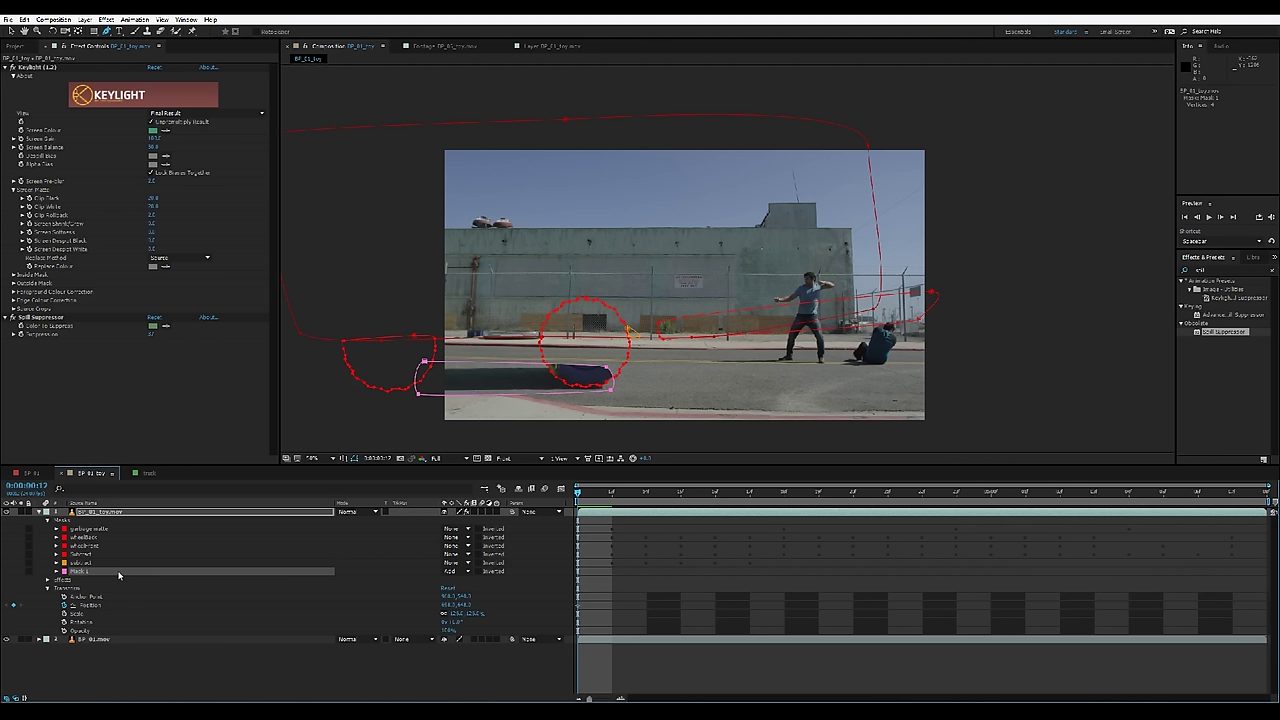
key("Return")
type("shadow")
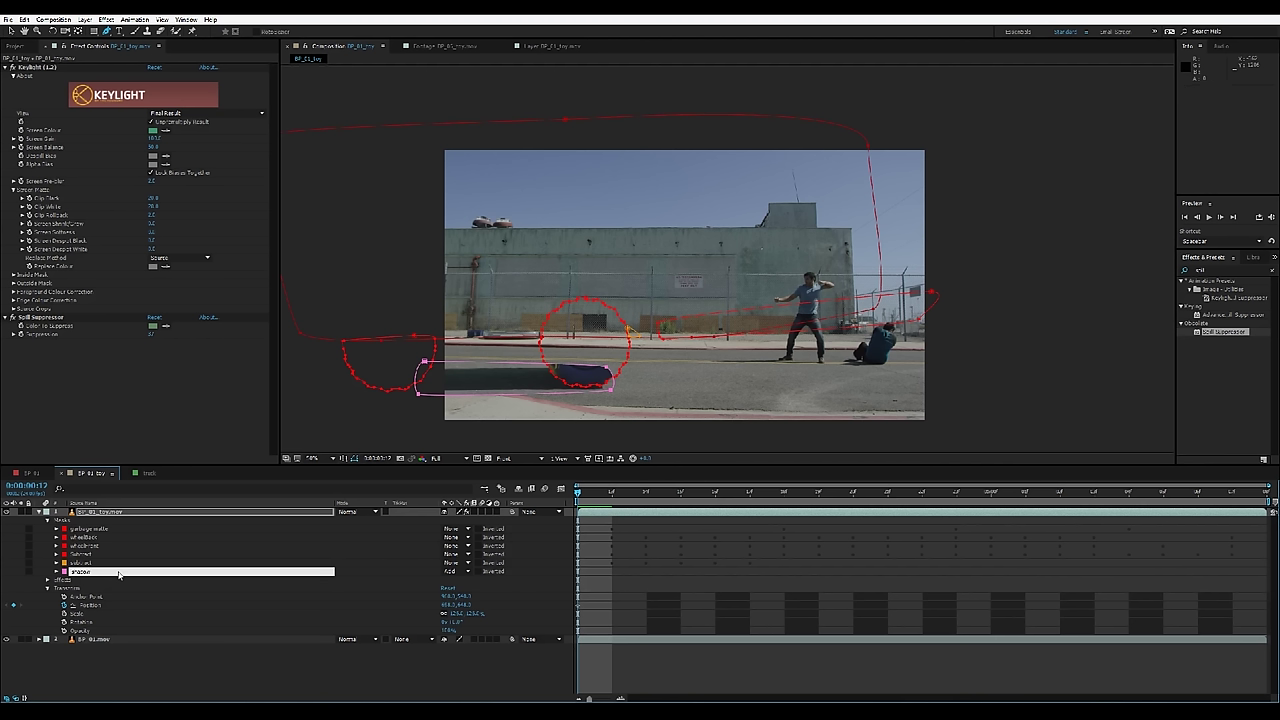
key("Return")
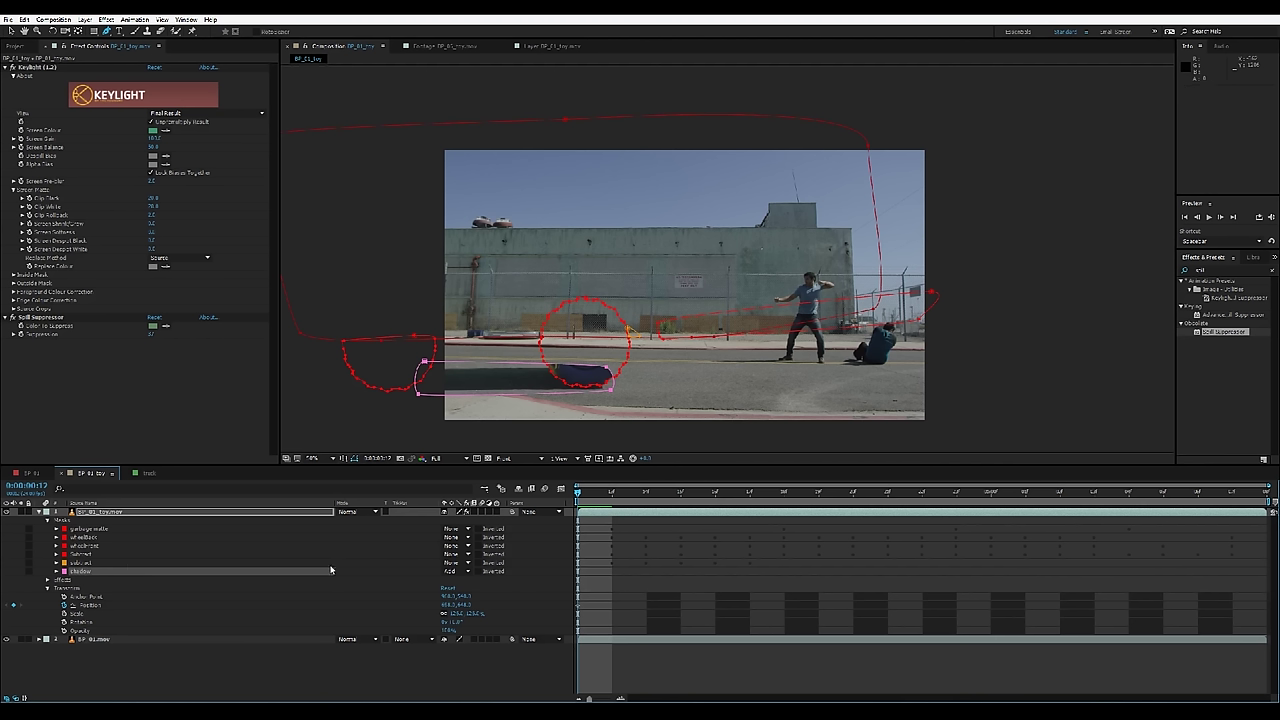
left_click(449, 570)
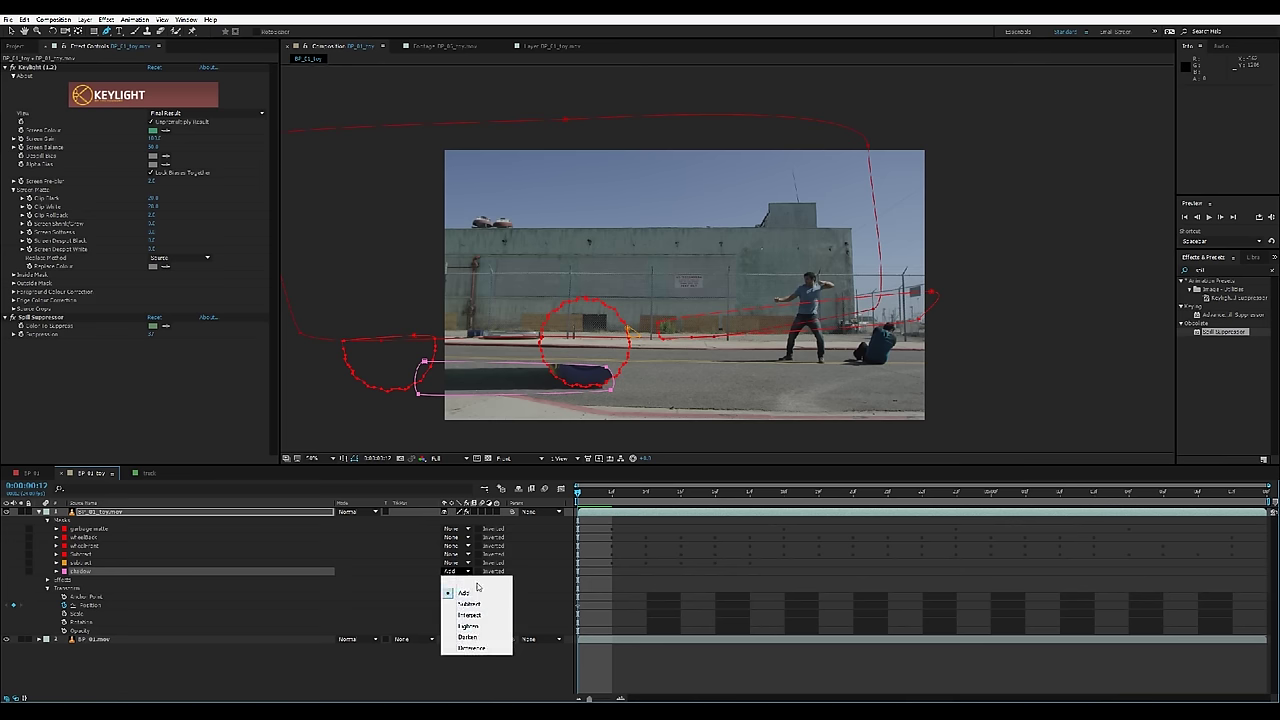
left_click(465, 581)
Animate the shadow mask's path with keyframes at three points in time so it follows the moving truck's shadow.
key("z")
left_click(595, 394)
left_click_drag(365, 228, 368, 314)
left_click(10, 31)
left_click(56, 571)
left_click(72, 580)
left_click_drag(578, 492, 750, 492)
left_click_drag(754, 289, 905, 292)
left_click_drag(750, 492, 923, 492)
left_click_drag(916, 334, 958, 336)
left_click_drag(923, 492, 578, 492)
Set the mode of all the toy layer's masks, including shadow, to Add.
key("ctrl+a")
left_click(456, 528)
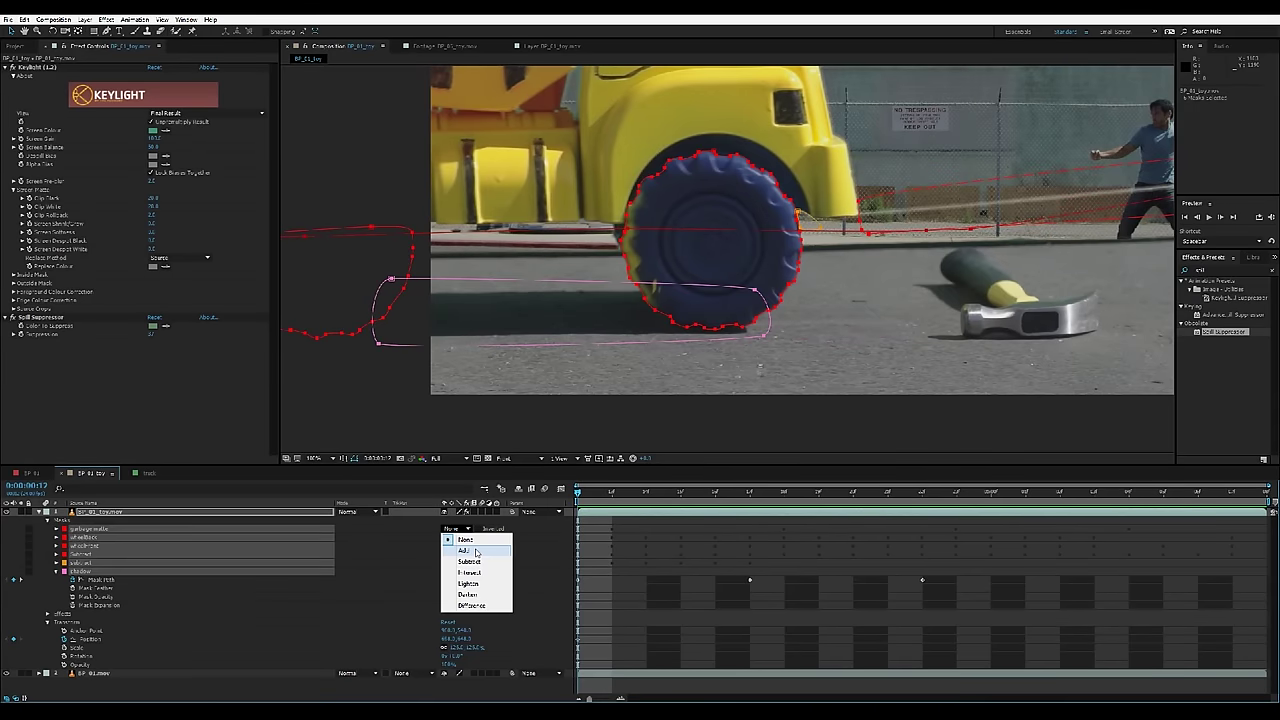
left_click(186, 604)
left_click(105, 528)
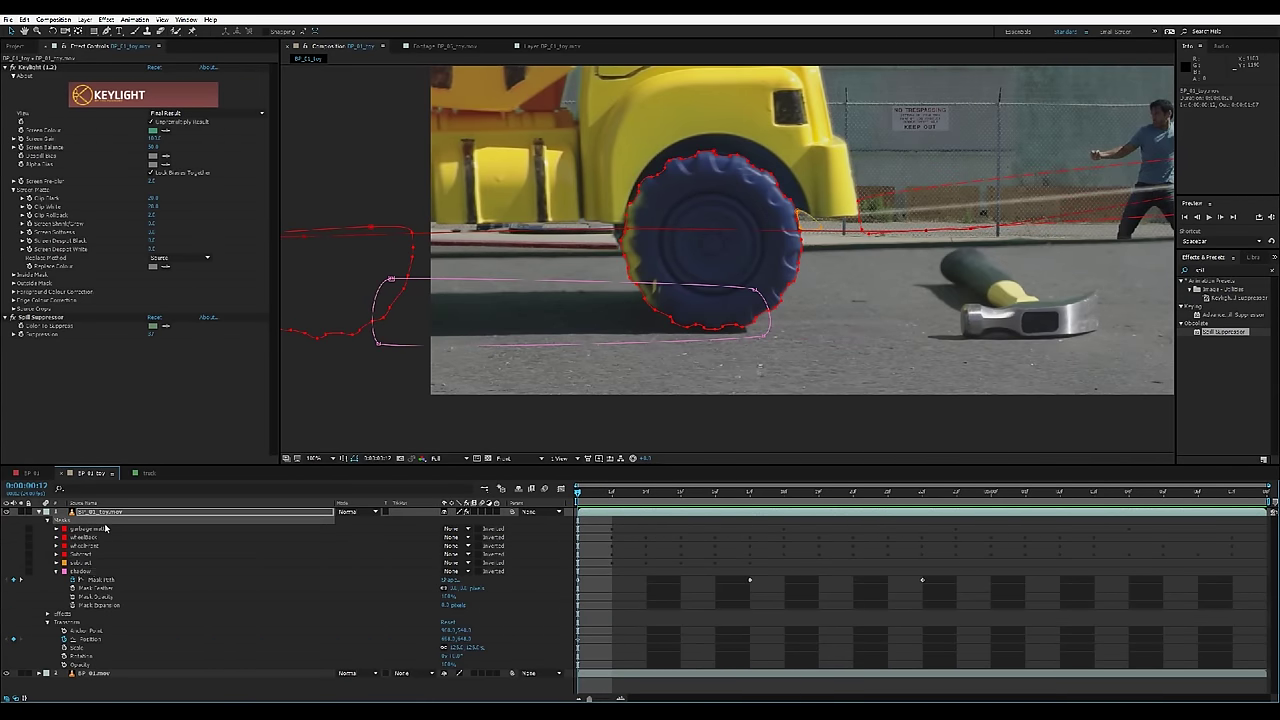
left_click(92, 572, "shift")
left_click(460, 529)
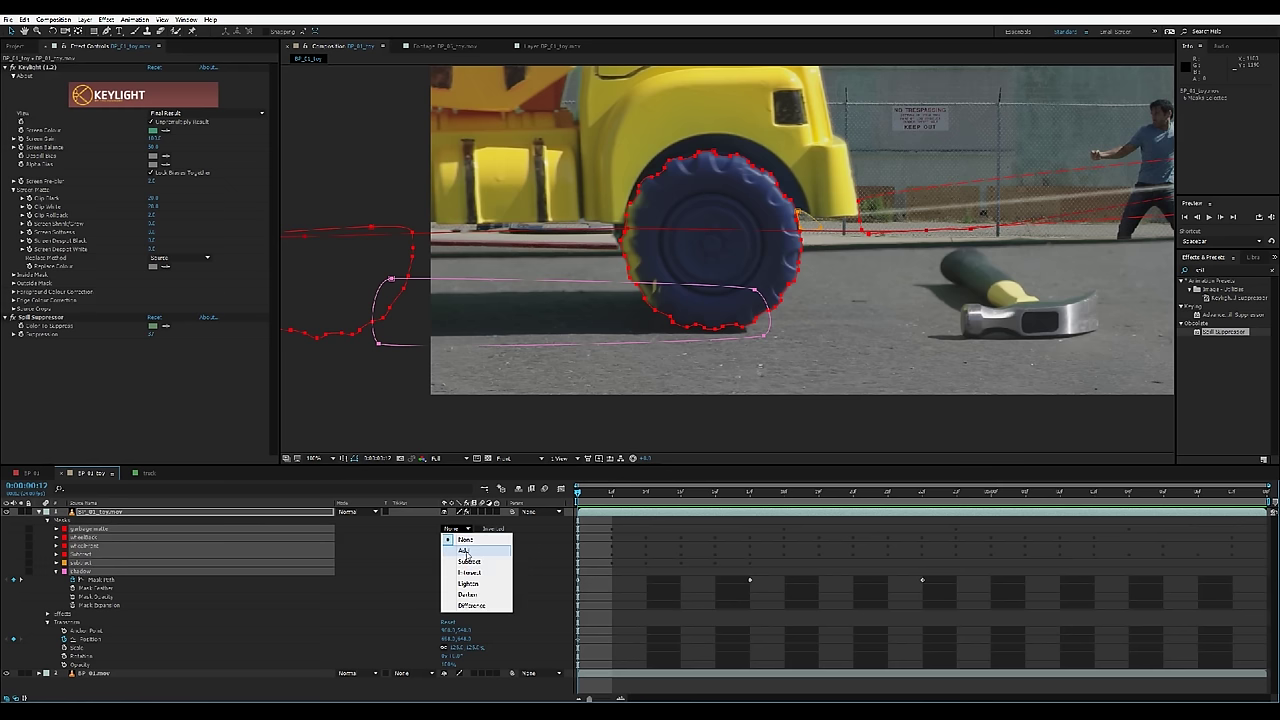
left_click(448, 545)
Set the two subtract masks to Subtract, place the shadow mask above them, and preview the shot.
left_click(154, 606)
left_click(104, 556)
left_click(99, 564, "shift")
left_click(467, 554)
left_click(460, 589)
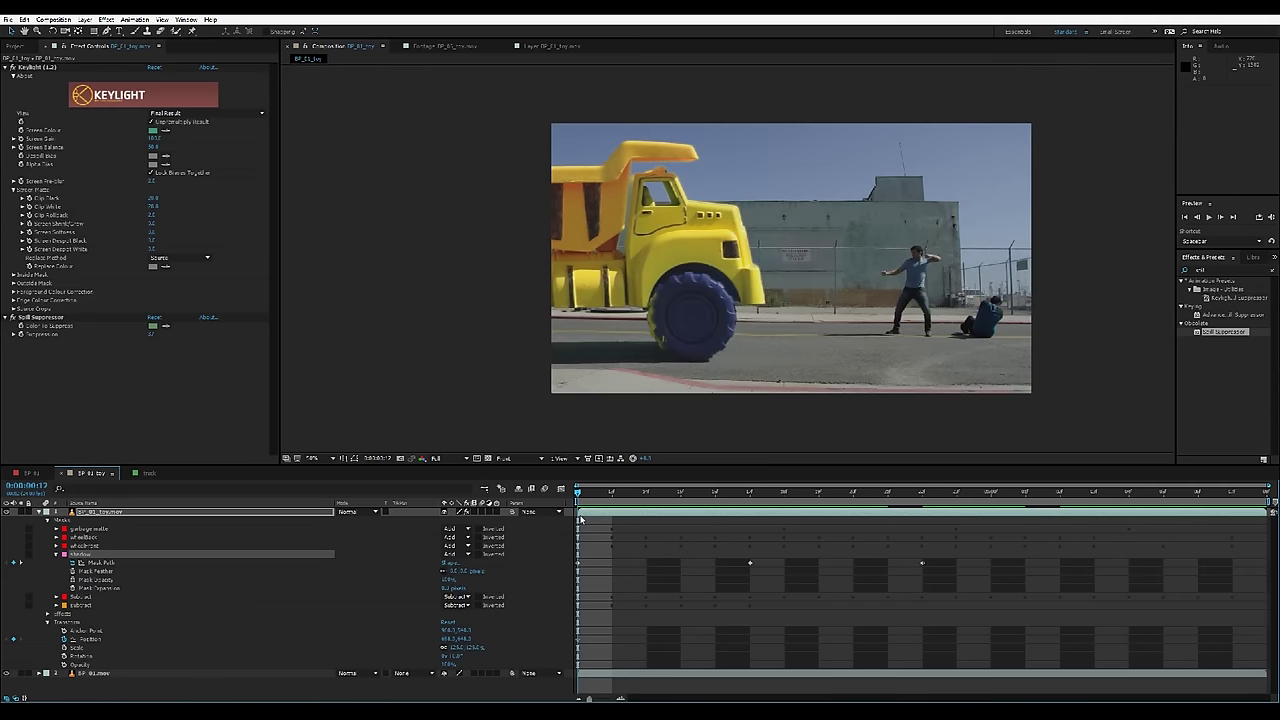
left_click_drag(578, 492, 1233, 492)
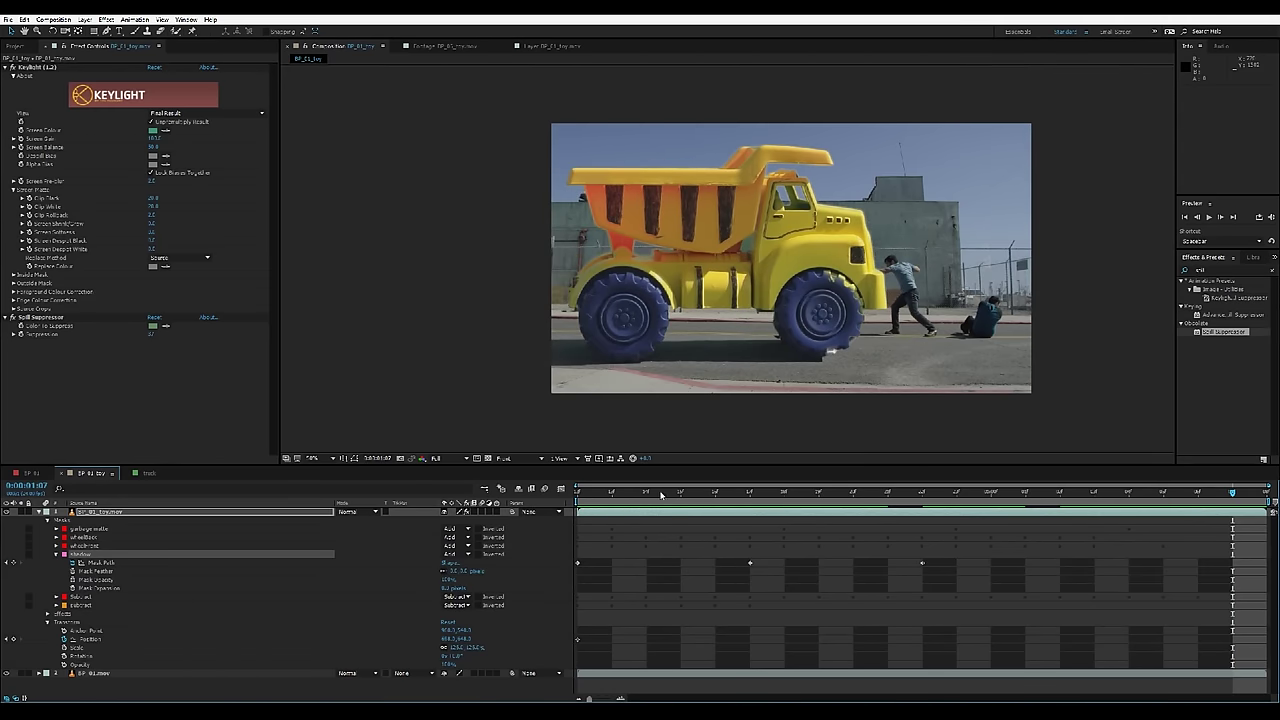
key("space")
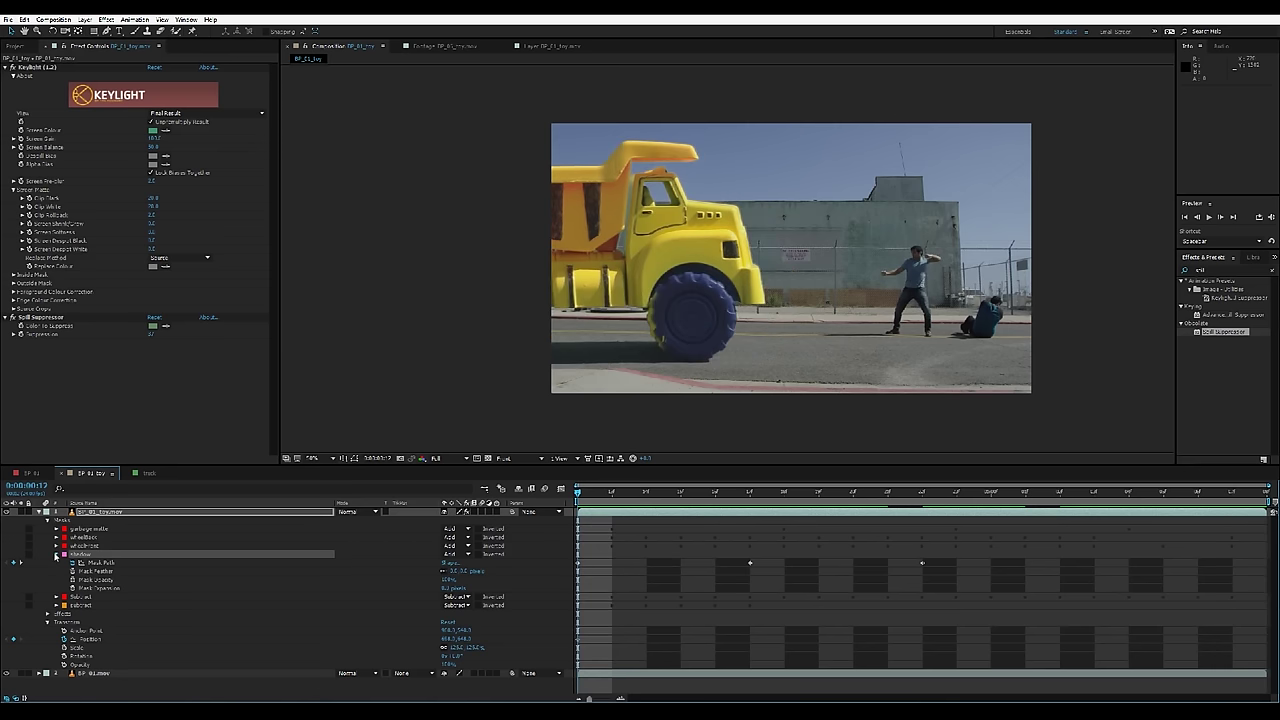
Soften the shadow mask's edges with a small Mask Feather amount and preview the blend with the road.
left_click(57, 554)
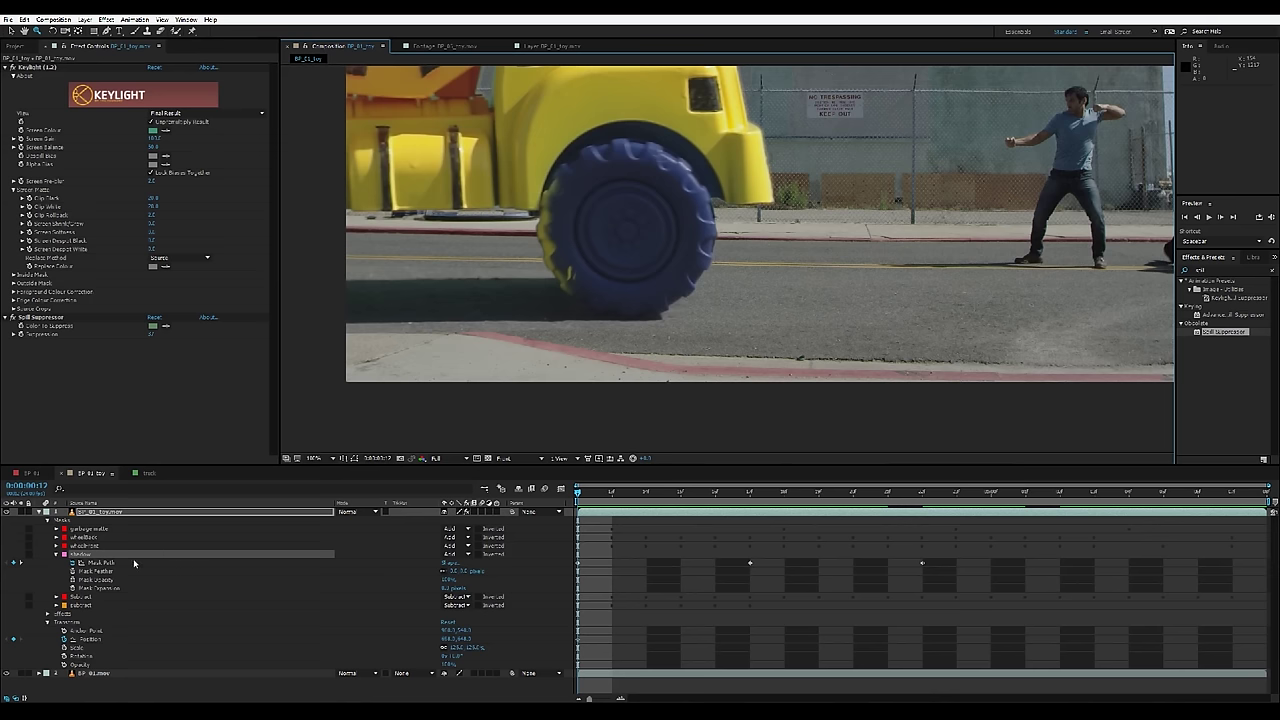
left_click(130, 572)
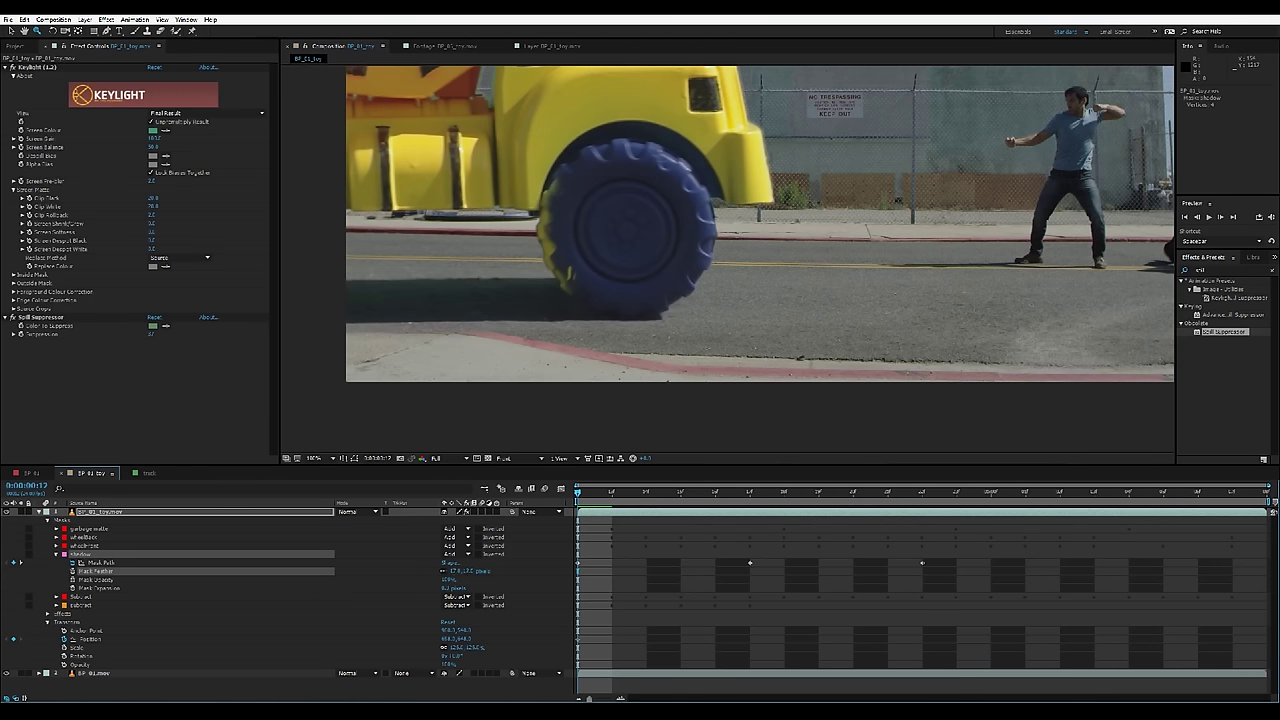
left_click_drag(460, 571, 376, 571)
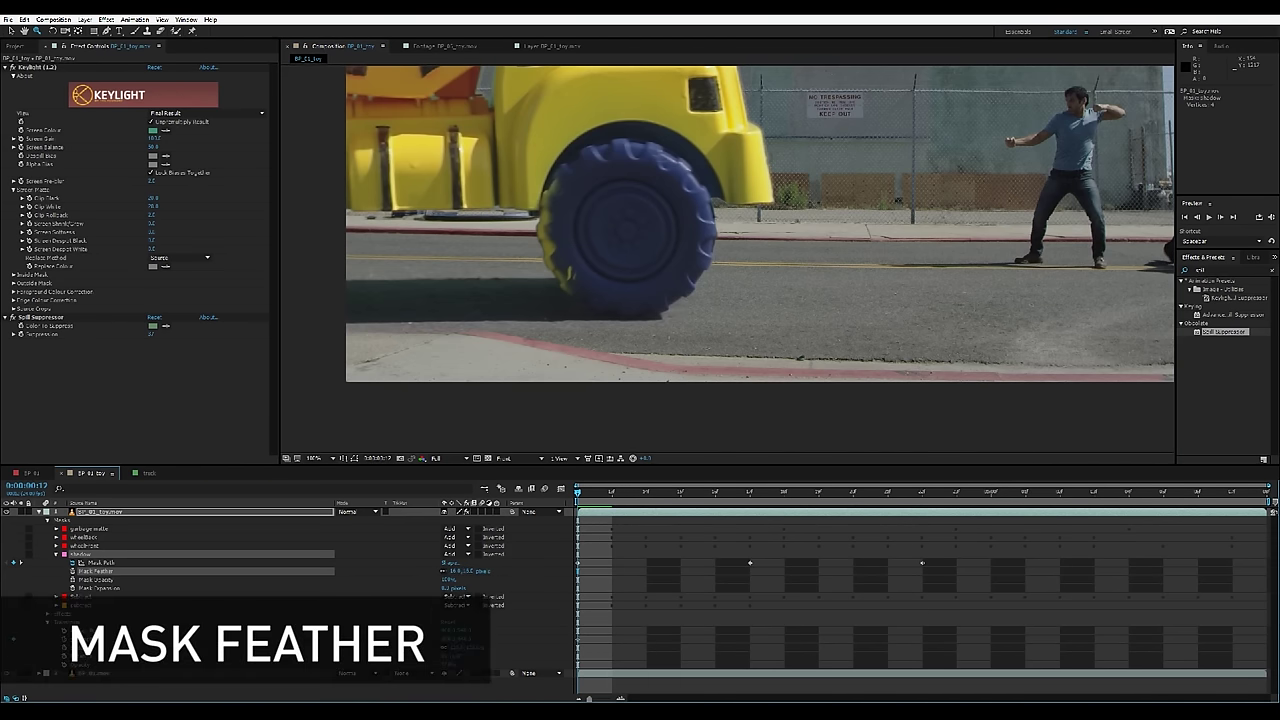
left_click_drag(725, 498, 990, 498)
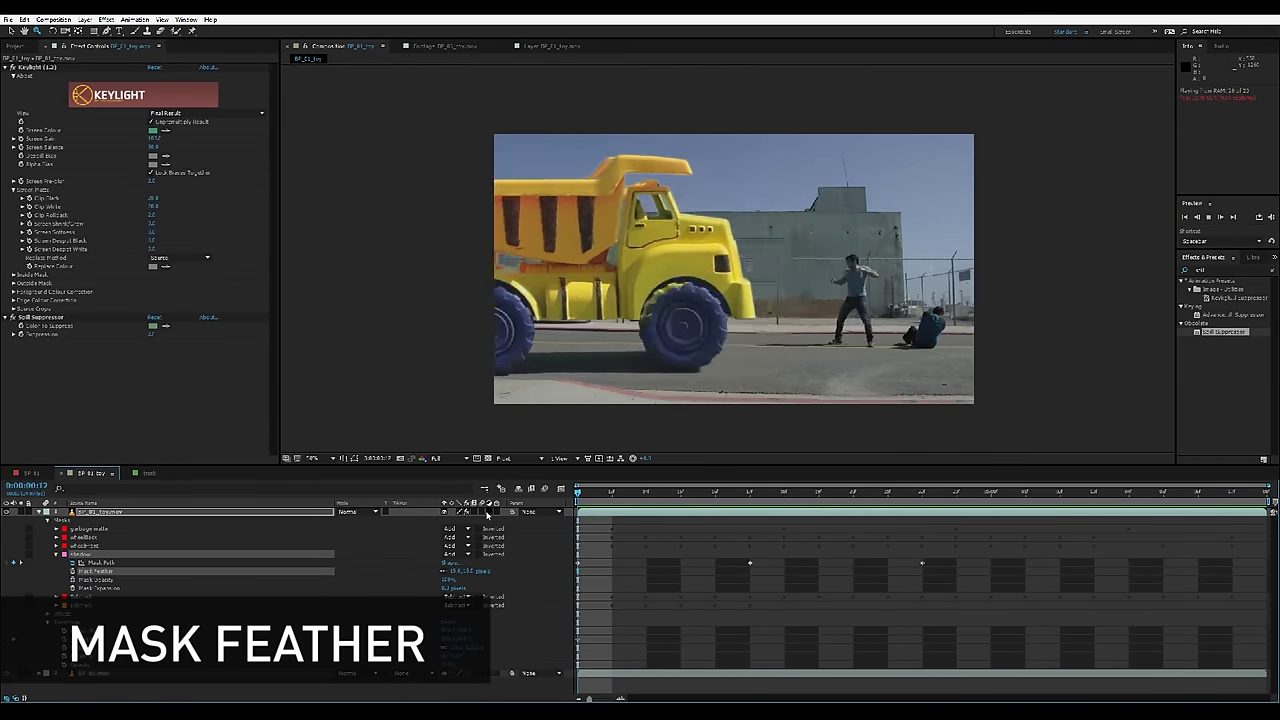